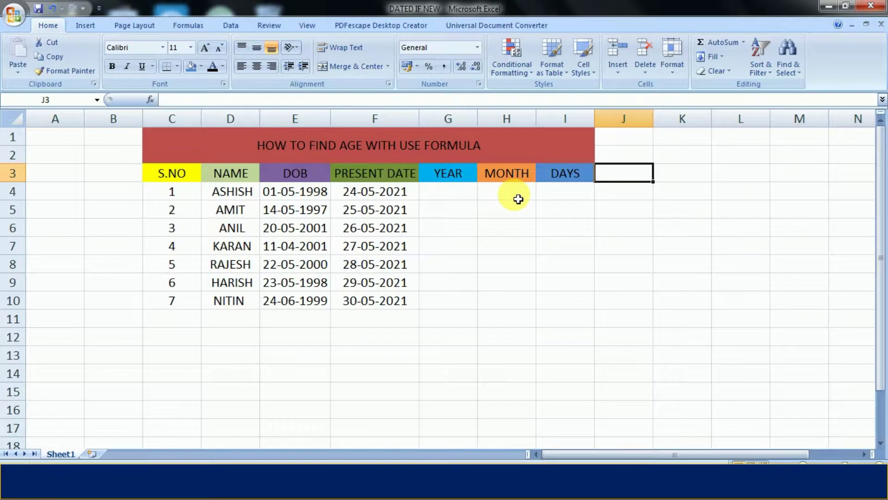
# Enter the function name DATEDIF as a text note in cell J2, beside the table's title
pyautogui.click(306, 198)
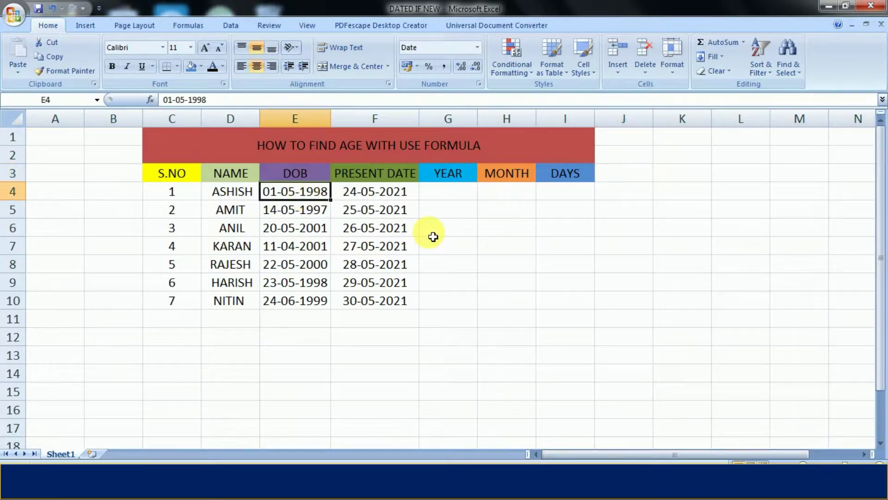
pyautogui.click(378, 196)
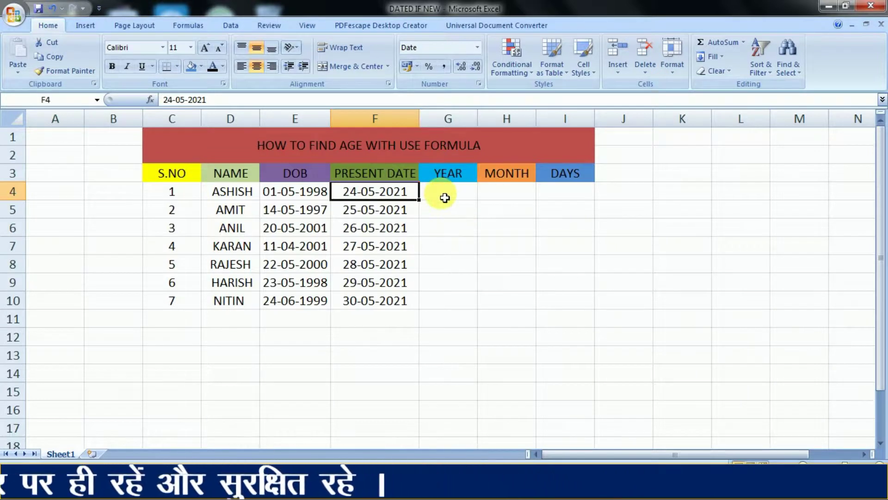
pyautogui.click(621, 160)
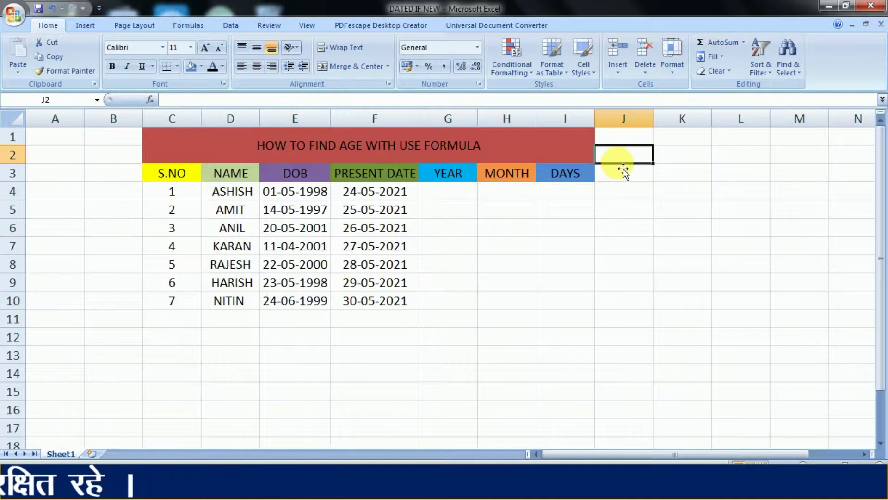
pyautogui.write('DATEDIF')
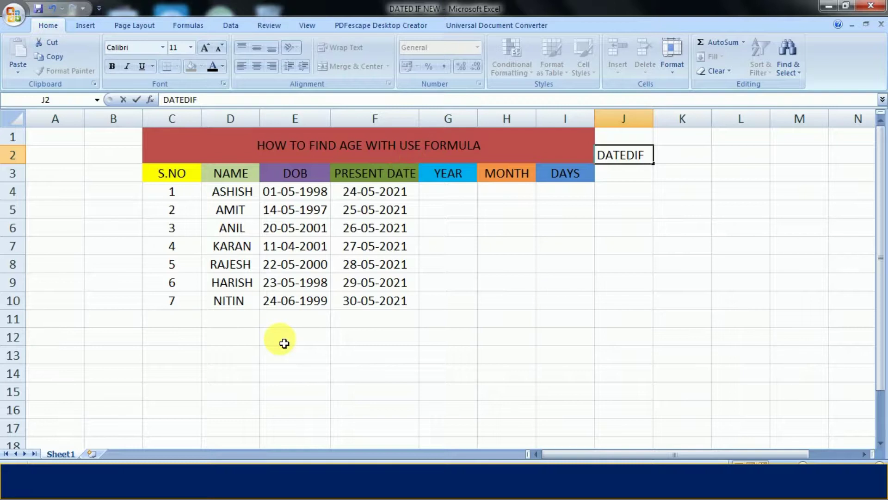
pyautogui.click(461, 178)
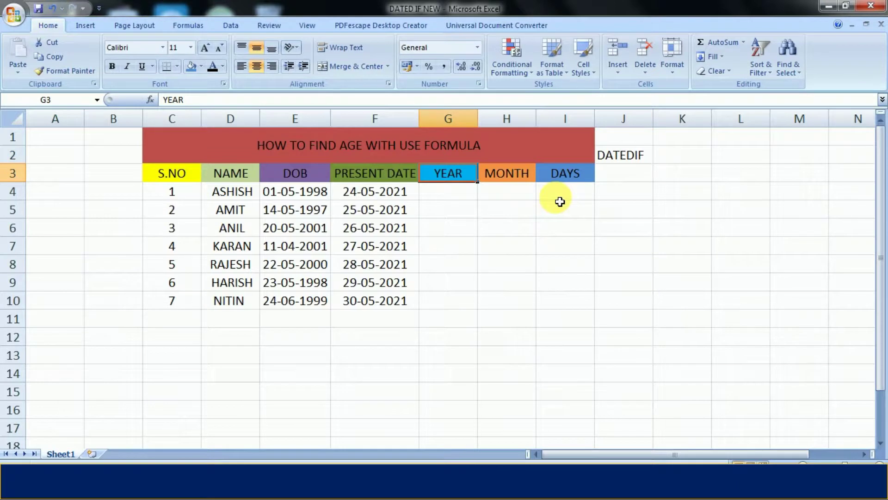
# Calculate the first person's age in years in G4 with the formula =DATEDIF(E4,F4,"y")
pyautogui.click(449, 201)
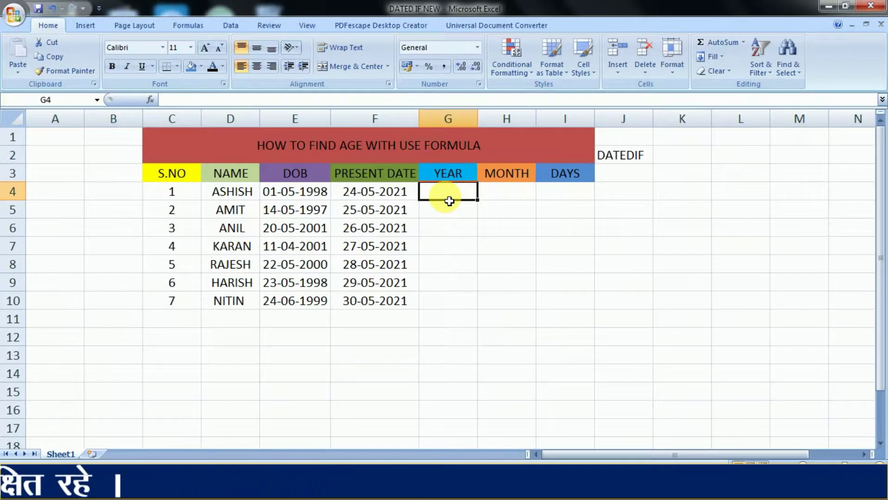
pyautogui.write('=')
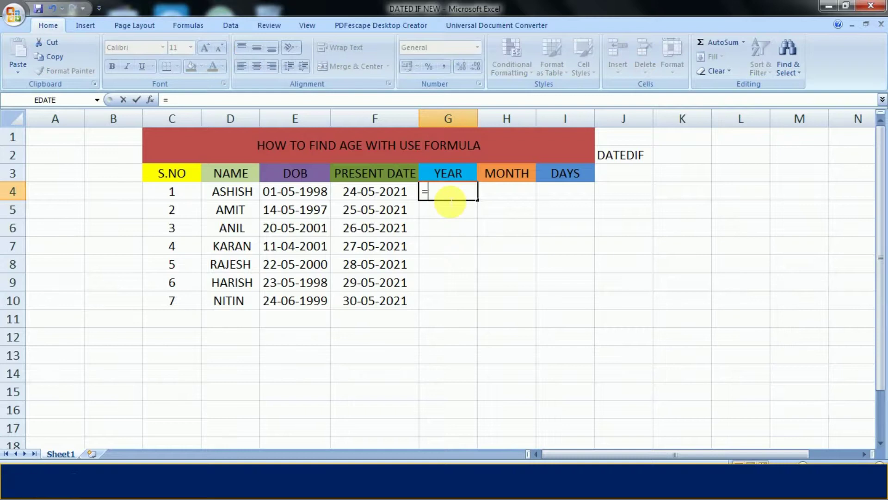
pyautogui.write('DATED')
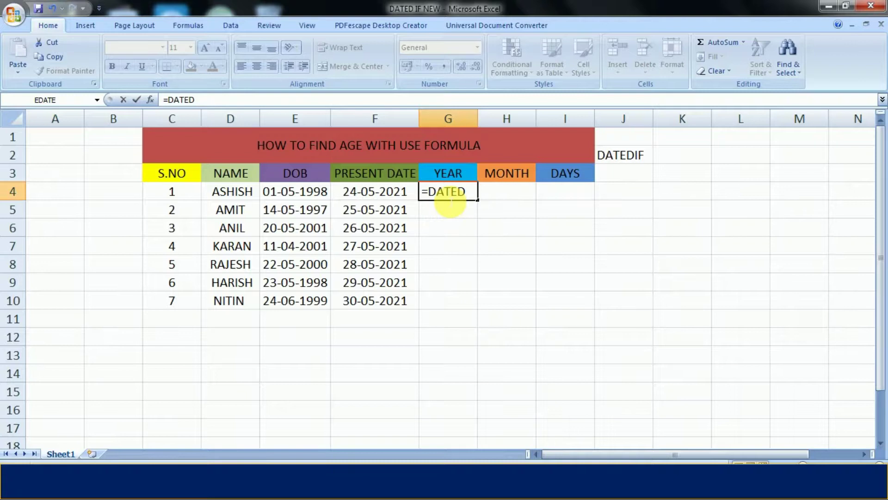
pyautogui.press('BackSpace')
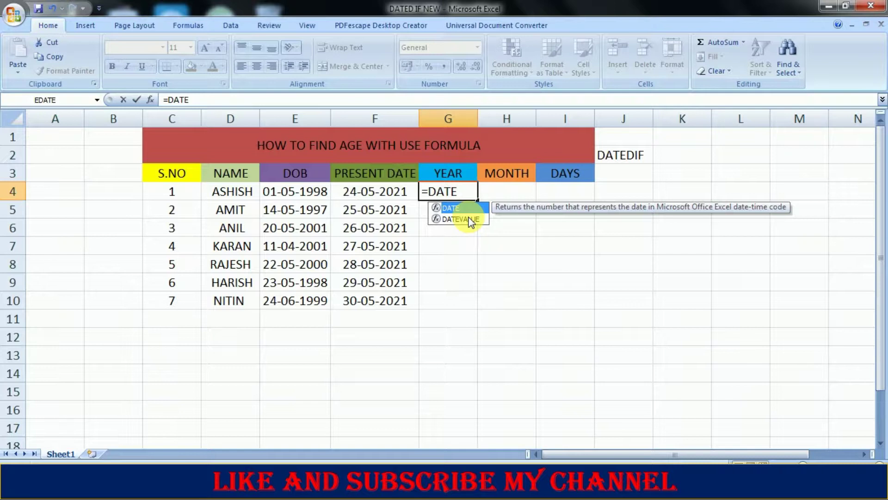
pyautogui.write('DIF(E4,F4,')
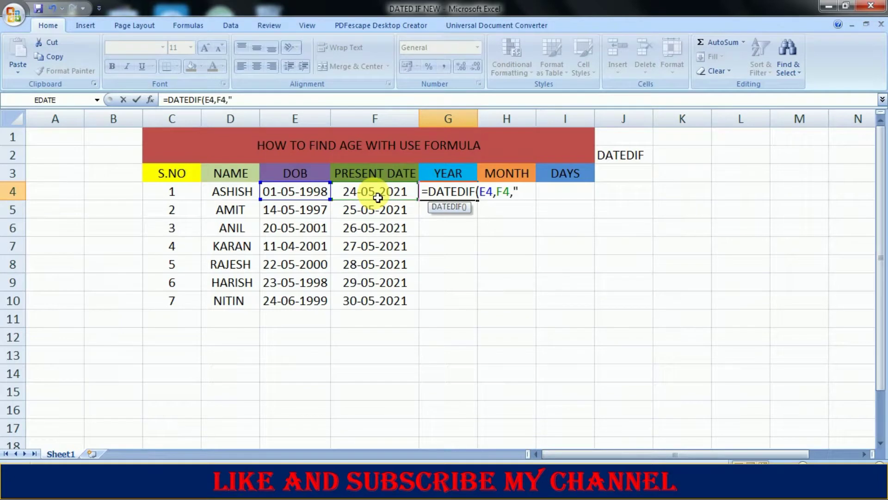
pyautogui.write('y')
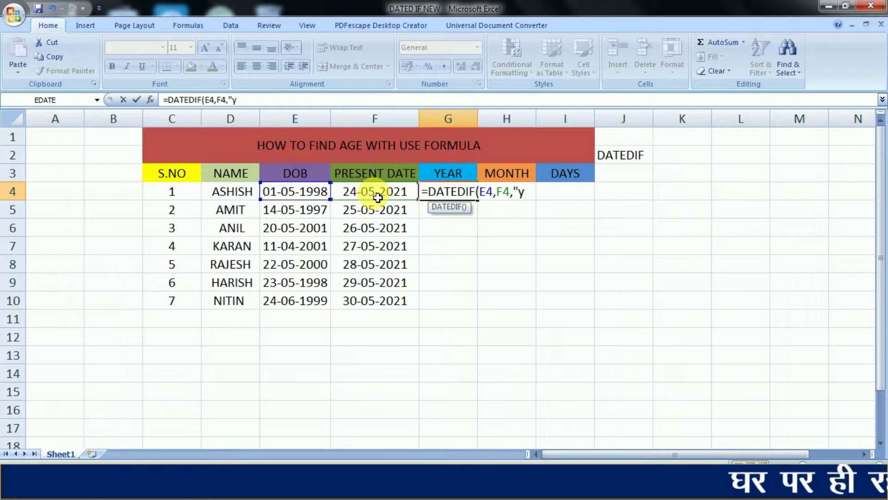
pyautogui.write('"')
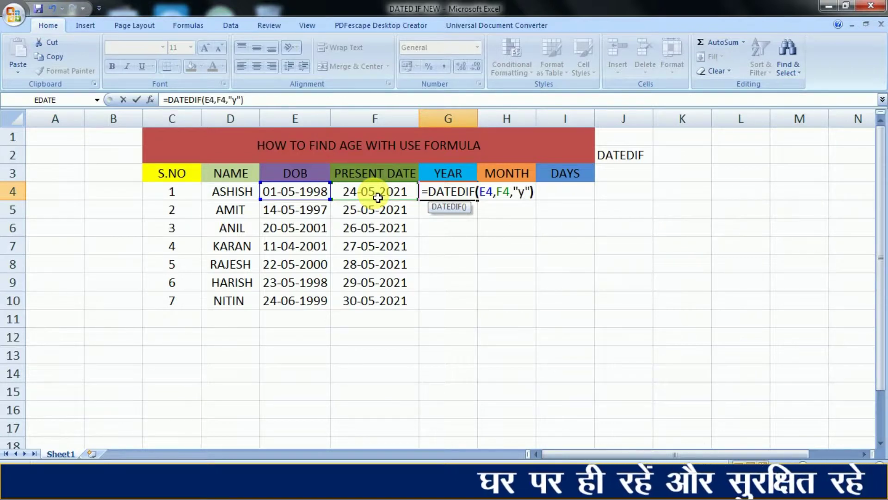
pyautogui.write(')')
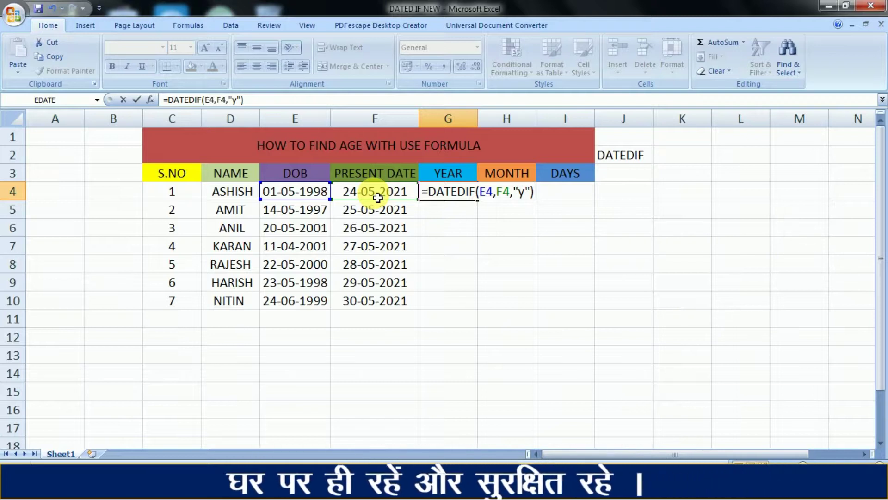
pyautogui.press('Return')
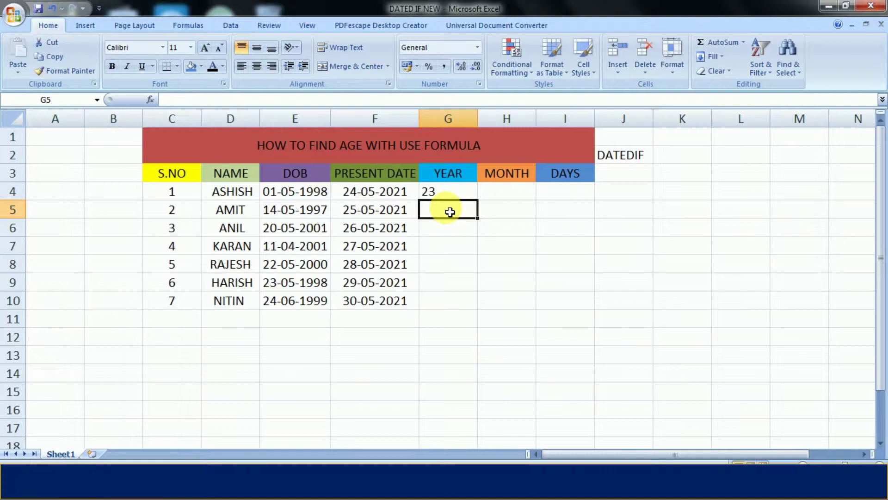
# Begin a DATEDIF formula in G5 under YEAR, with the birth date in E5 as its first argument
pyautogui.write('=')
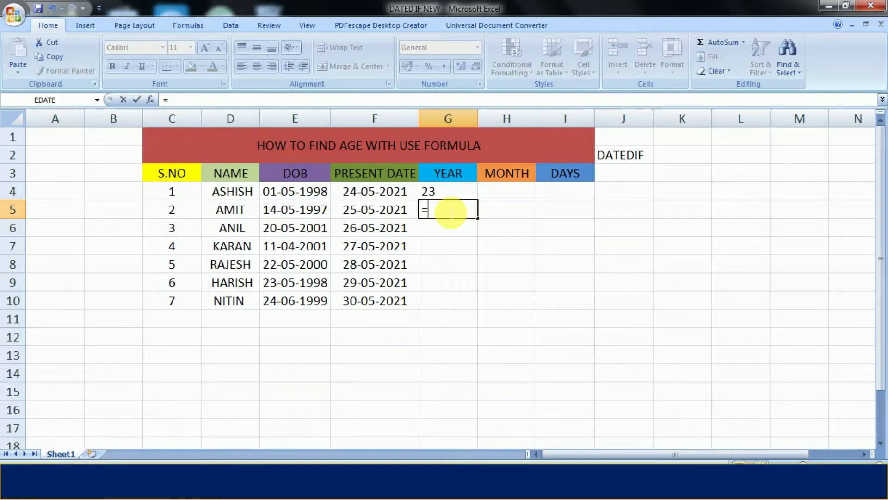
pyautogui.write('DATED')
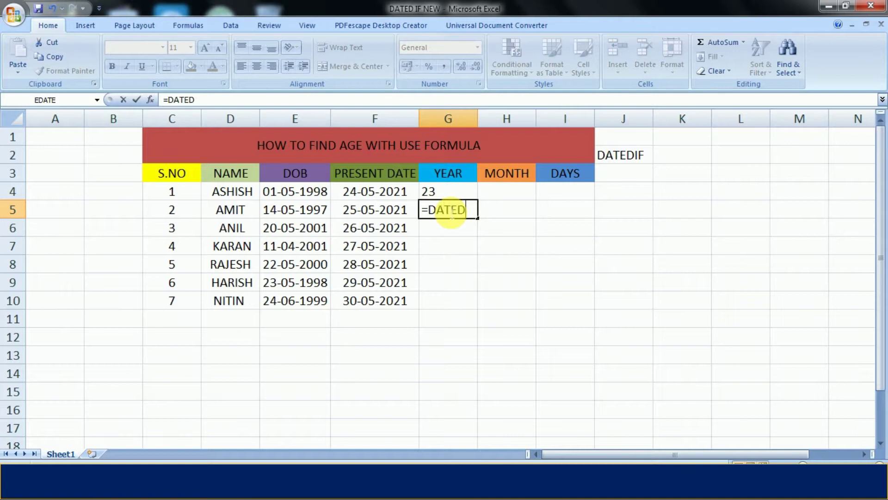
pyautogui.write('I')
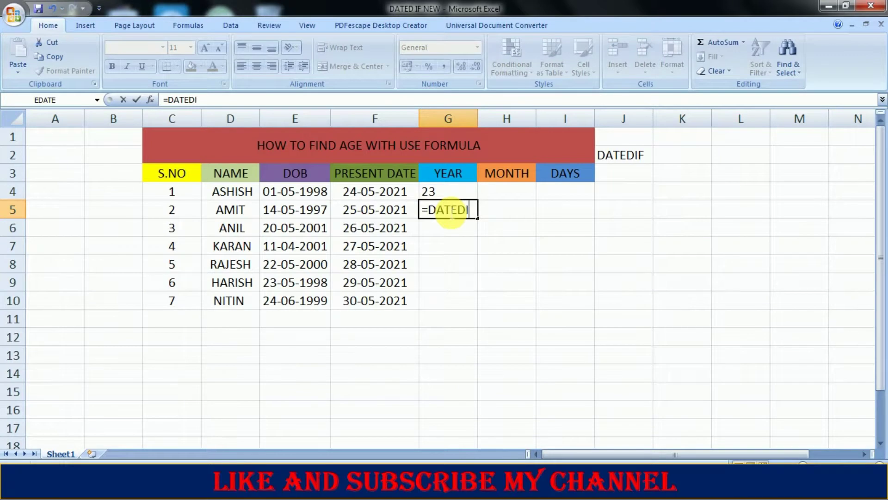
pyautogui.write('F(')
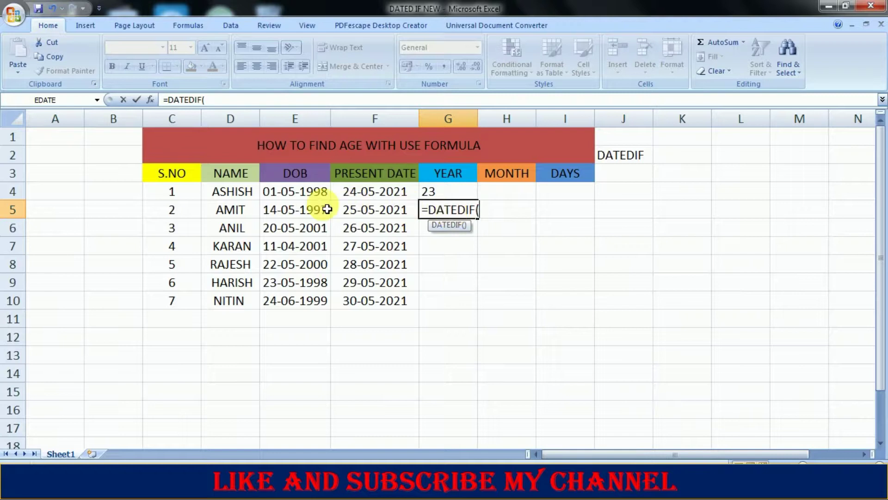
pyautogui.click(302, 212)
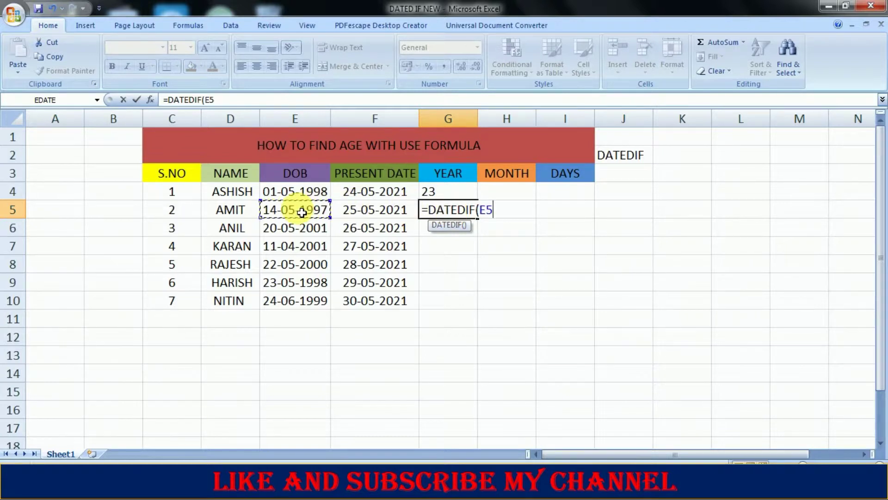
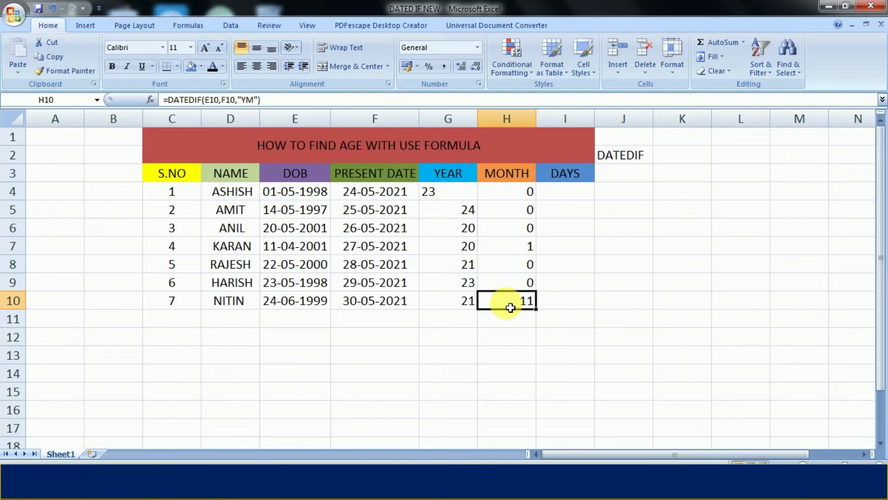
# Calculate the first person's remaining days in I4 with the formula =DATEDIF(E4,F4,"MD")
pyautogui.click(363, 301)
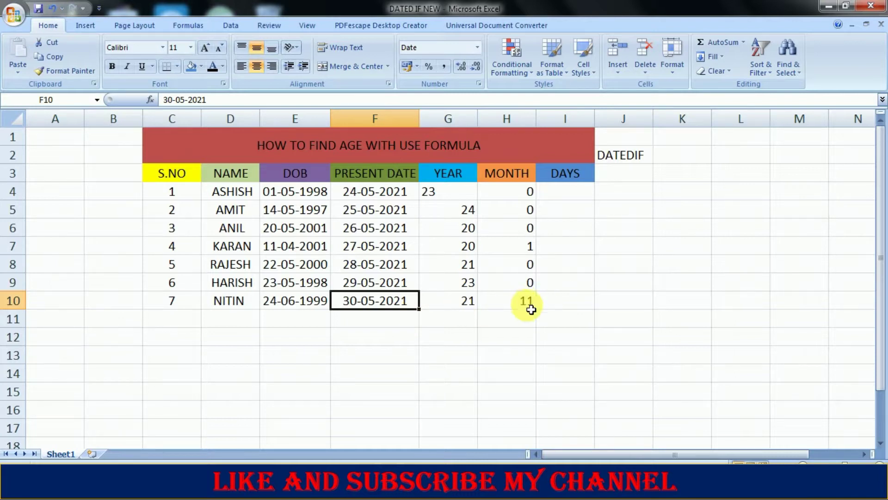
pyautogui.click(565, 195)
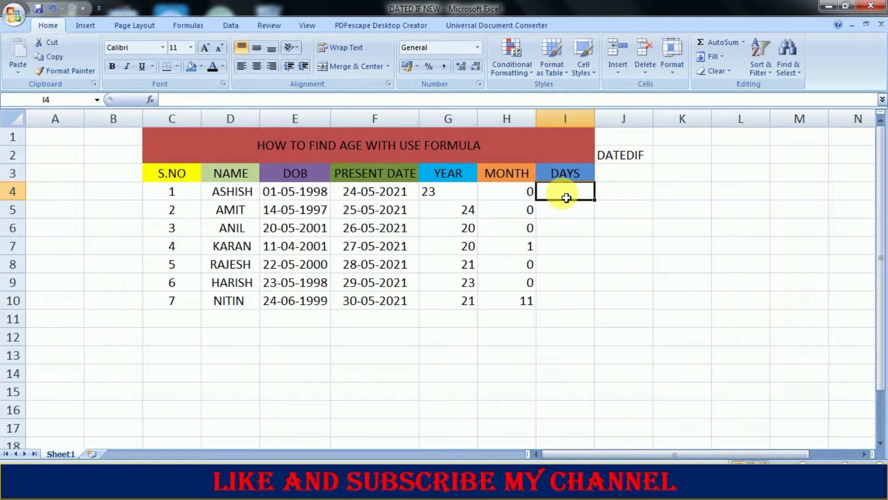
pyautogui.write('=')
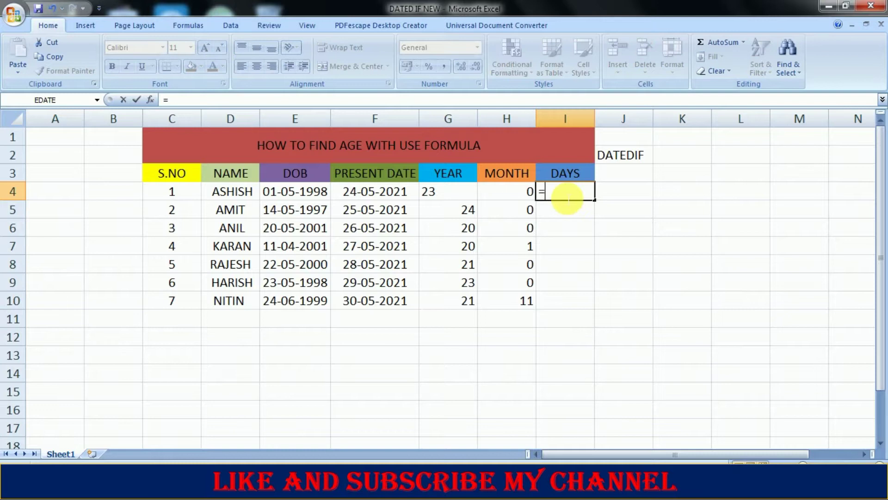
pyautogui.write('DATED')
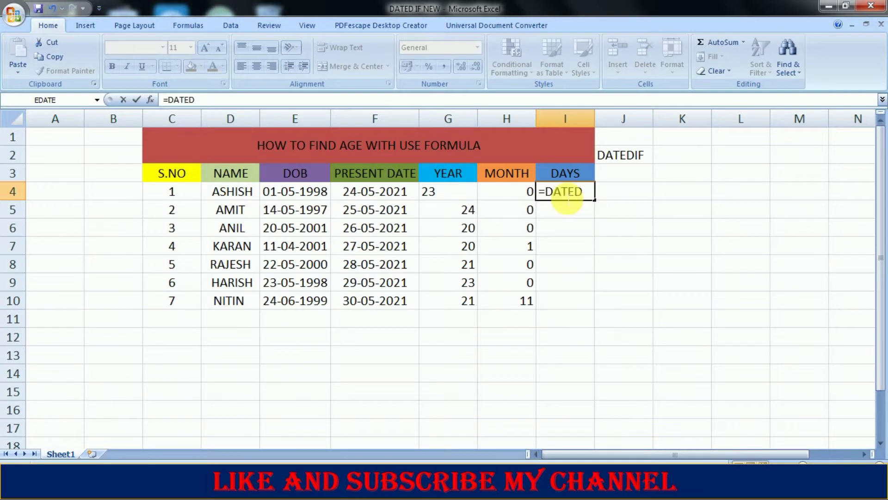
pyautogui.write('IF(')
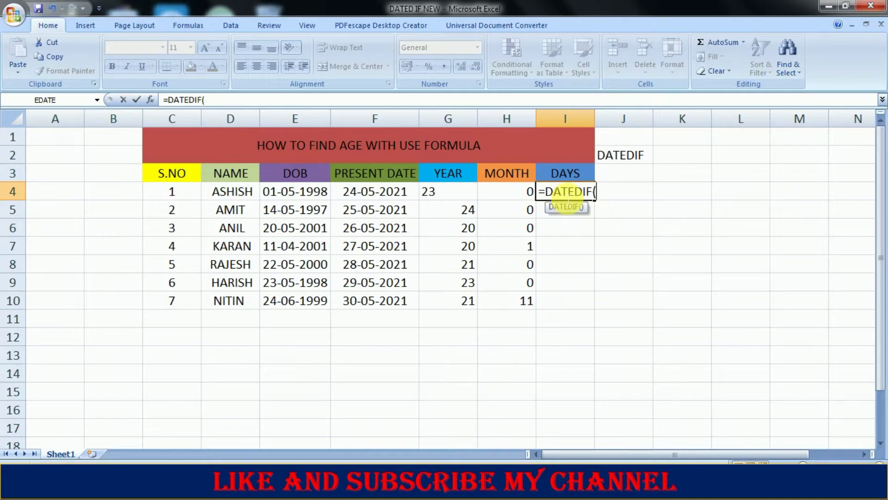
pyautogui.click(310, 192)
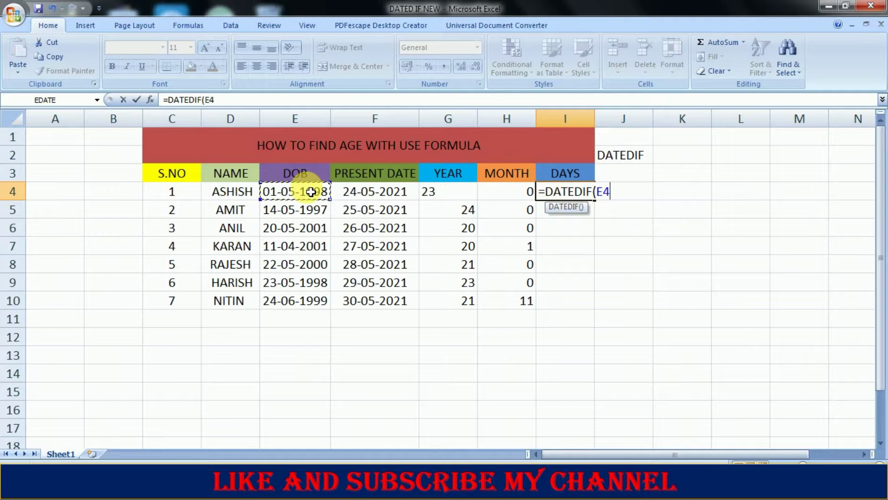
pyautogui.write(',')
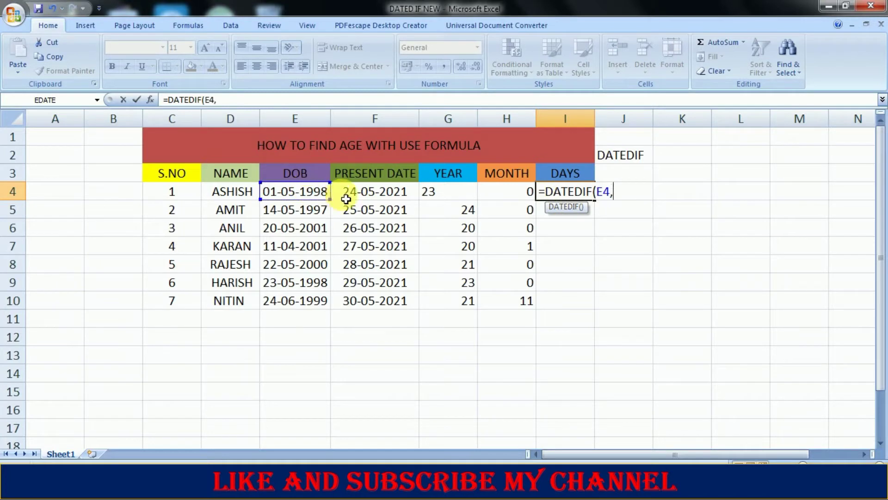
pyautogui.click(367, 199)
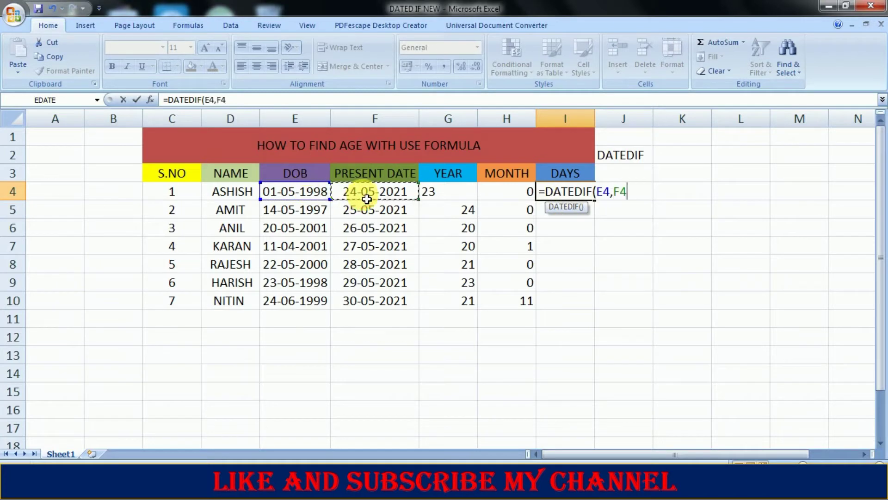
pyautogui.write(',"')
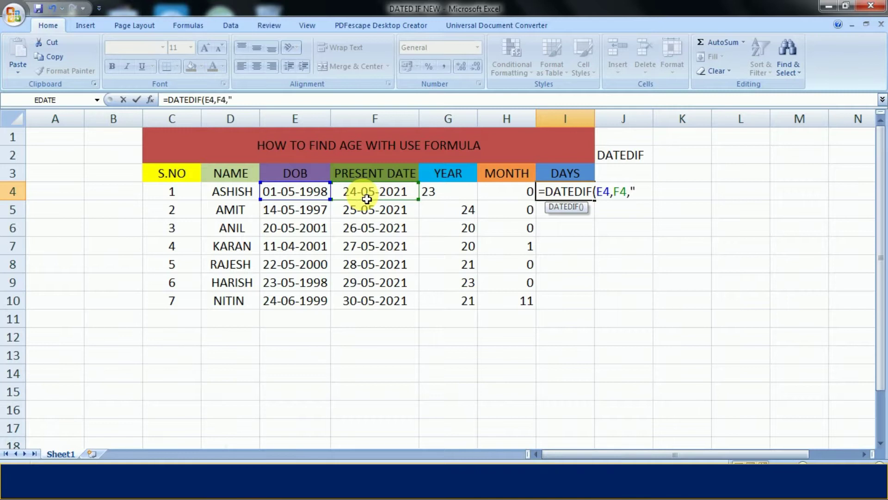
pyautogui.write('M')
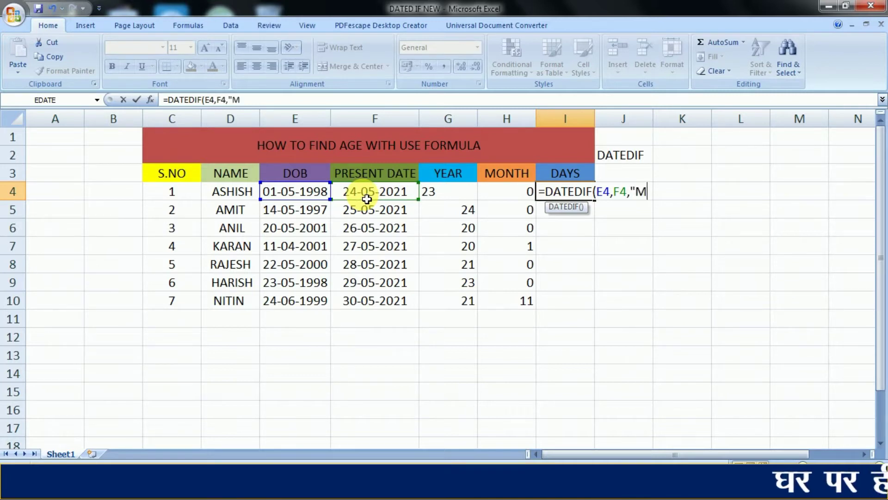
pyautogui.write('D')
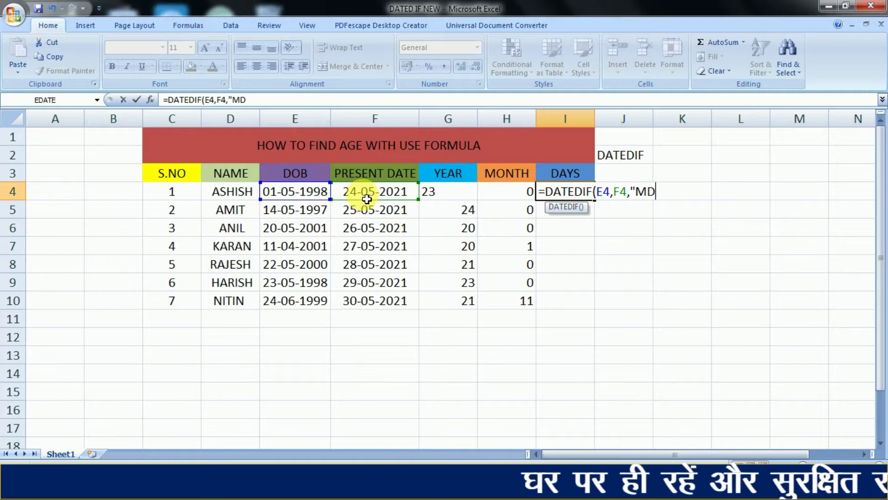
pyautogui.write('")')
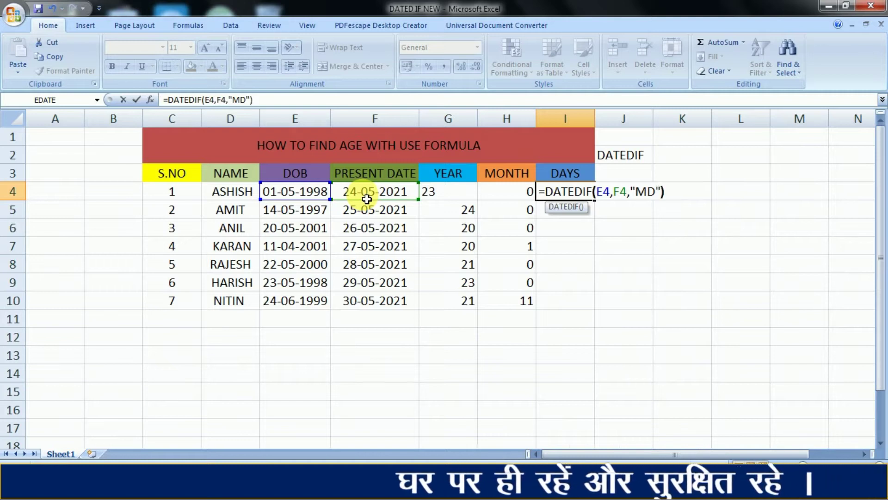
pyautogui.press('Return')
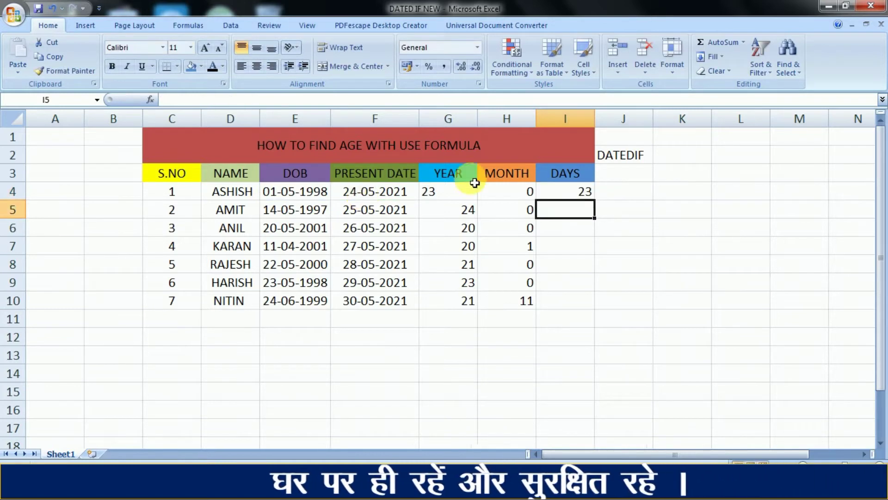
pyautogui.click(586, 191)
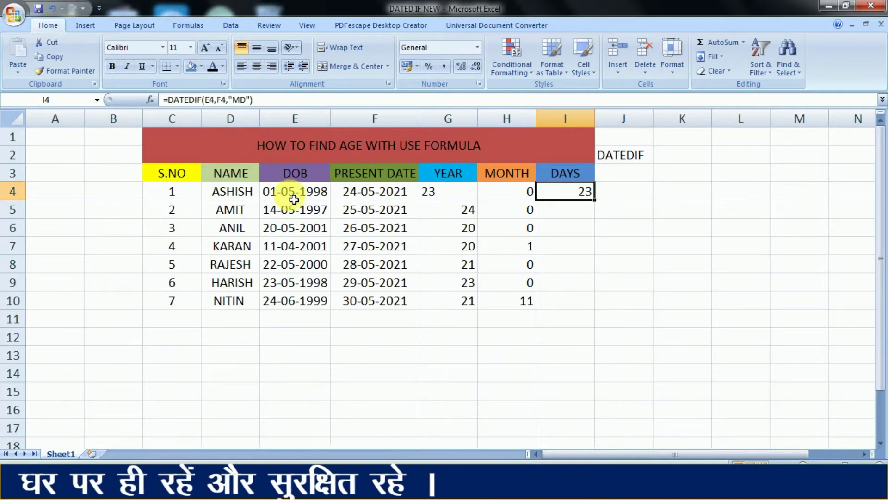
pyautogui.click(387, 199)
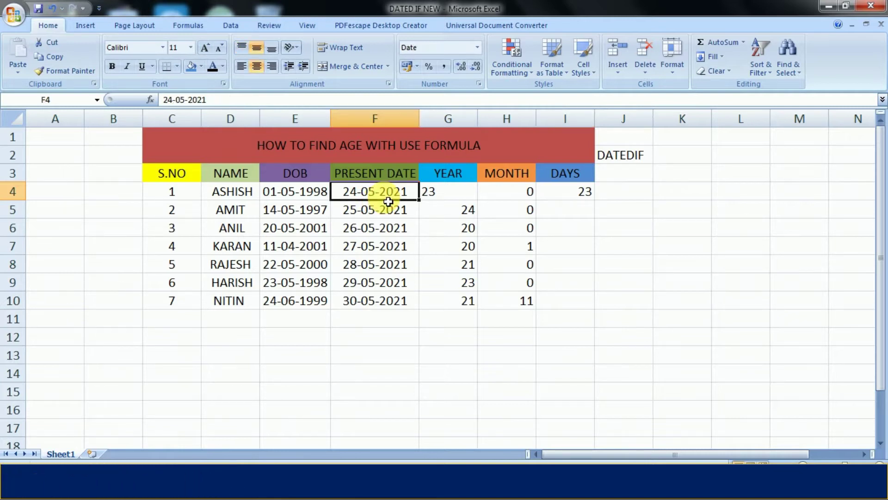
# Fill the DAYS formula from I4 down through I10 for the remaining people
pyautogui.click(552, 200)
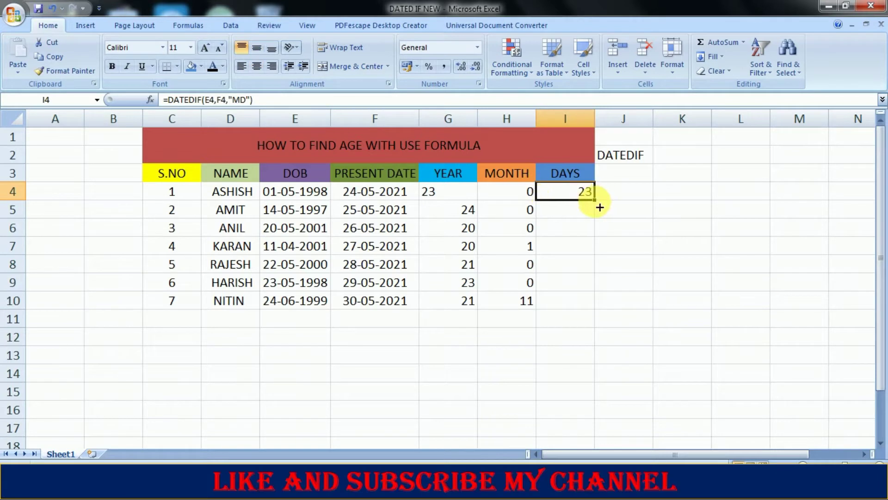
pyautogui.moveTo(594, 200); pyautogui.dragTo(567, 304)
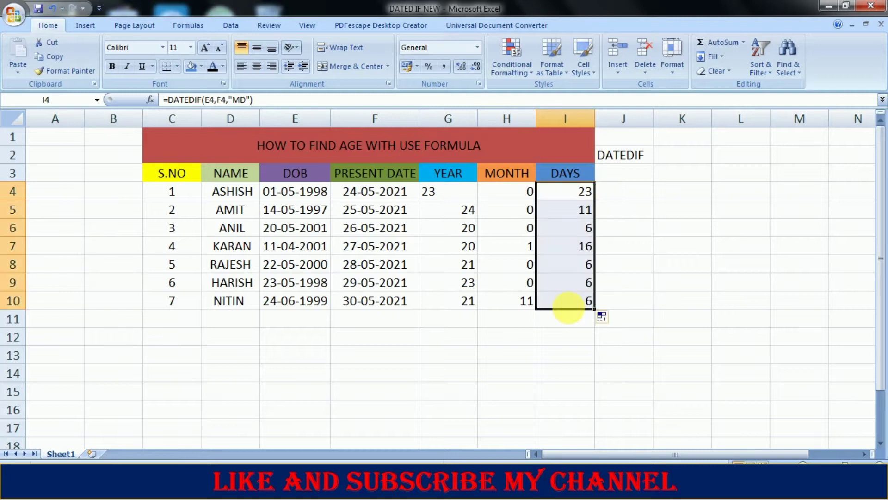
pyautogui.click(564, 351)
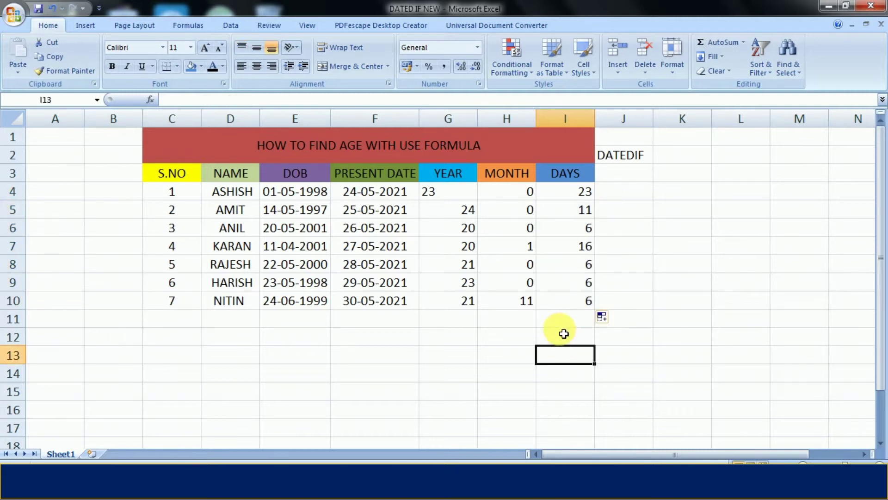
pyautogui.click(564, 303)
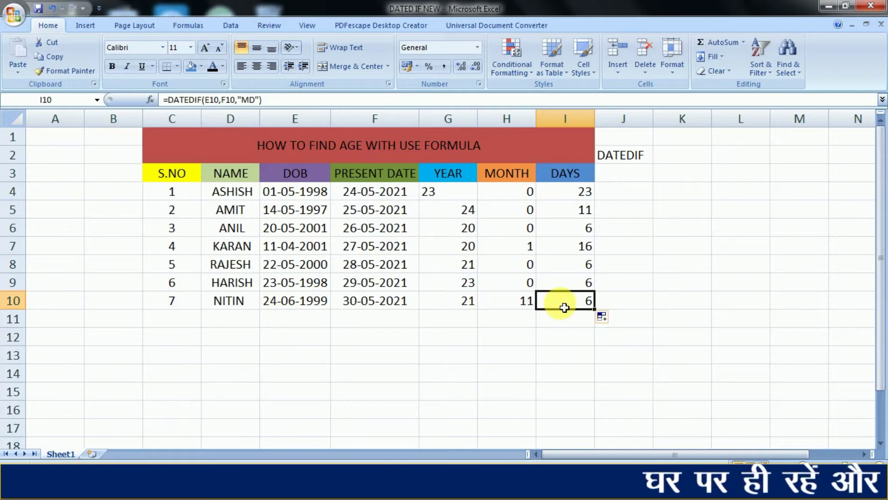
pyautogui.click(508, 305)
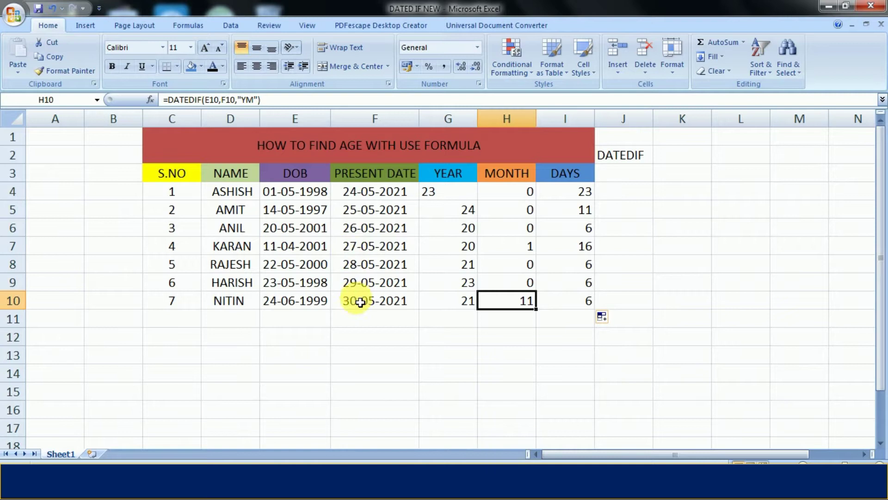
# Fill the present date 24-05-2021 from F4 down through F10 as copied cells instead of a series
pyautogui.click(369, 198)
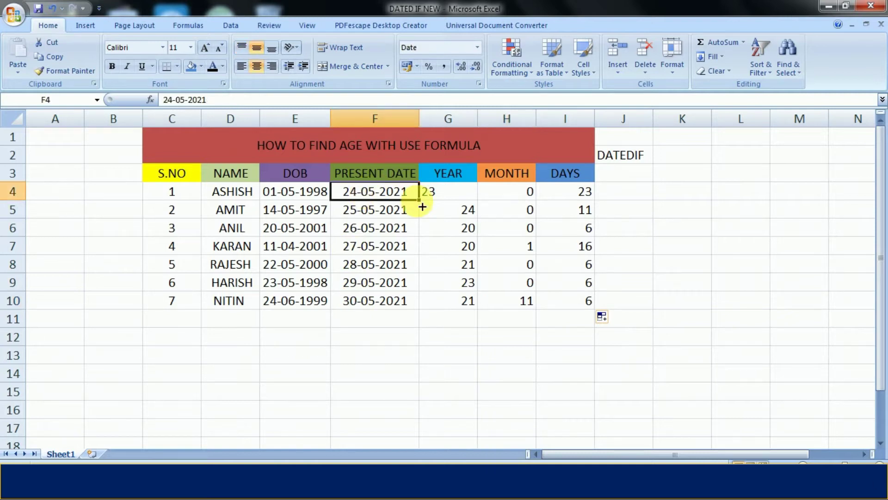
pyautogui.moveTo(420, 206); pyautogui.dragTo(406, 308)
pyautogui.click(437, 318)
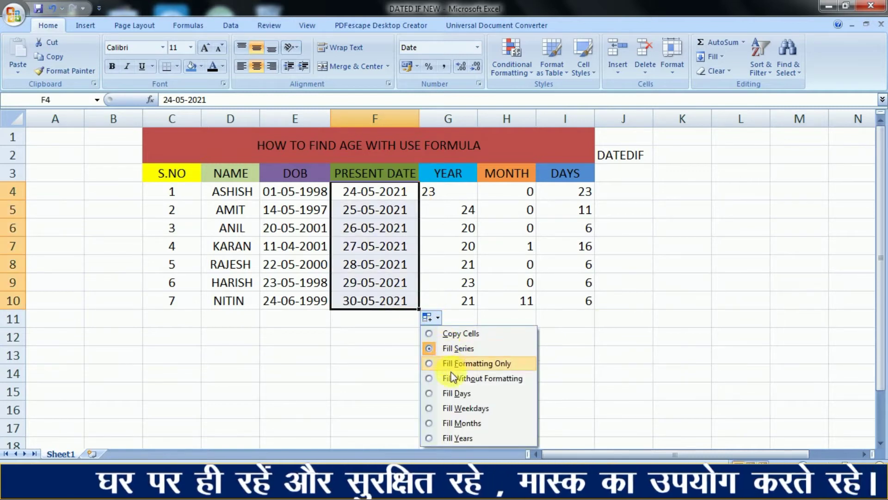
pyautogui.click(451, 334)
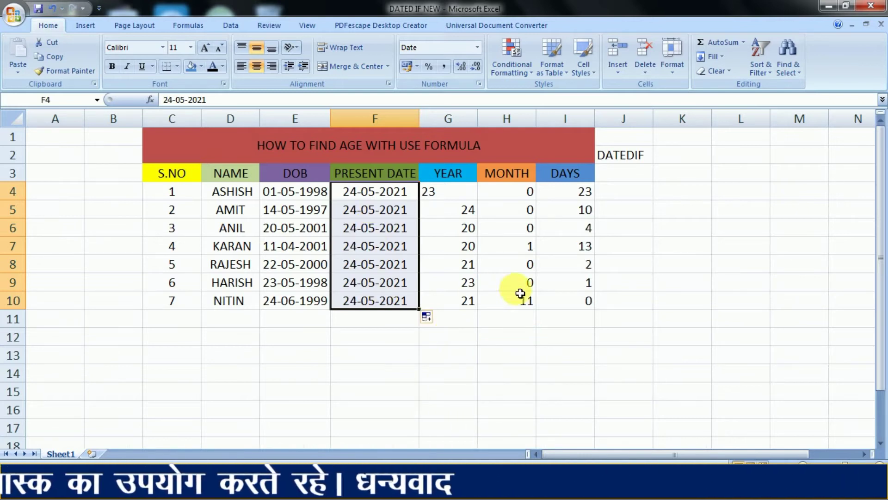
pyautogui.click(566, 303)
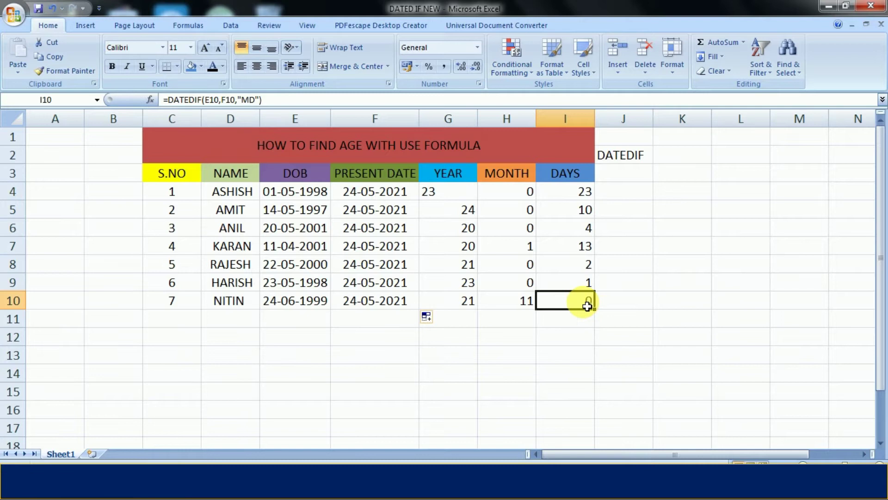
pyautogui.click(294, 307)
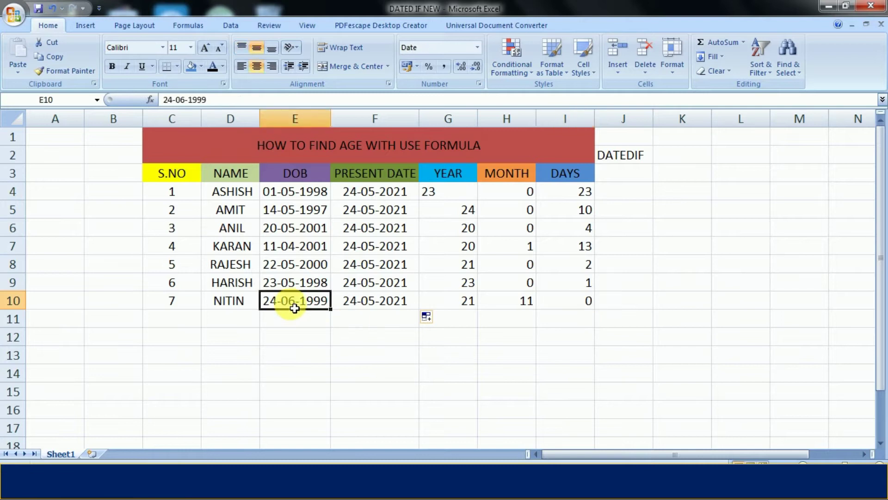
pyautogui.click(372, 305)
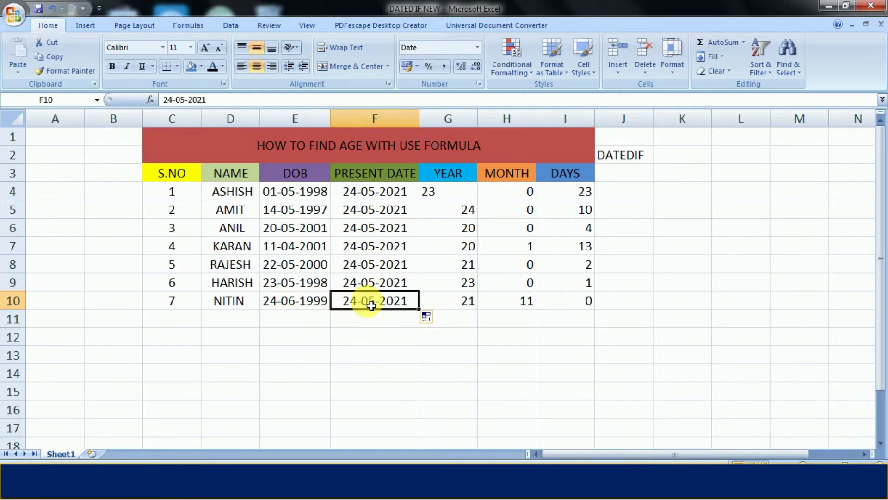